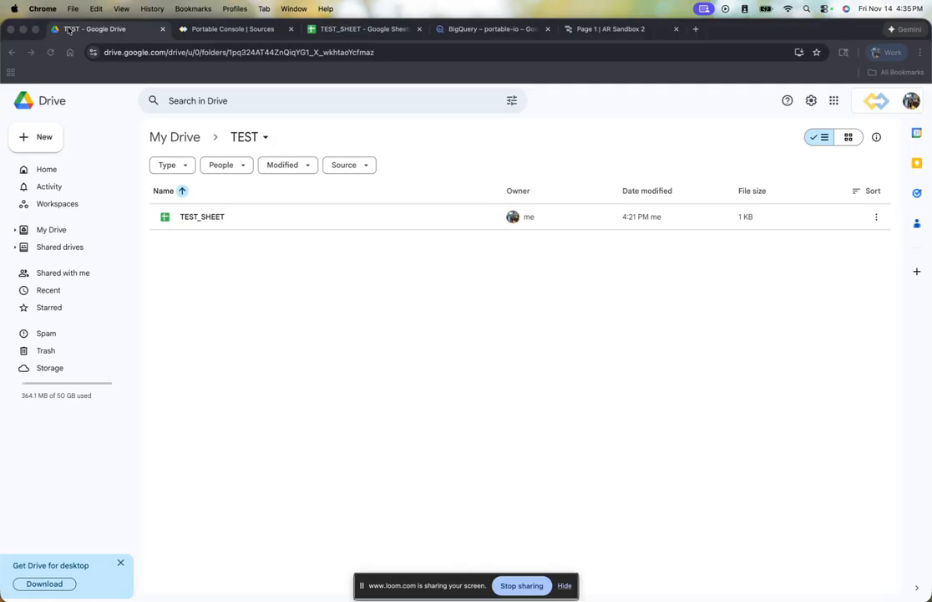
- Identify the TEST folder's ID in its Drive address and open the first Google Drive source in Portable to check its Folder Id
{"action": "double_click", "coordinate": [259, 50]}
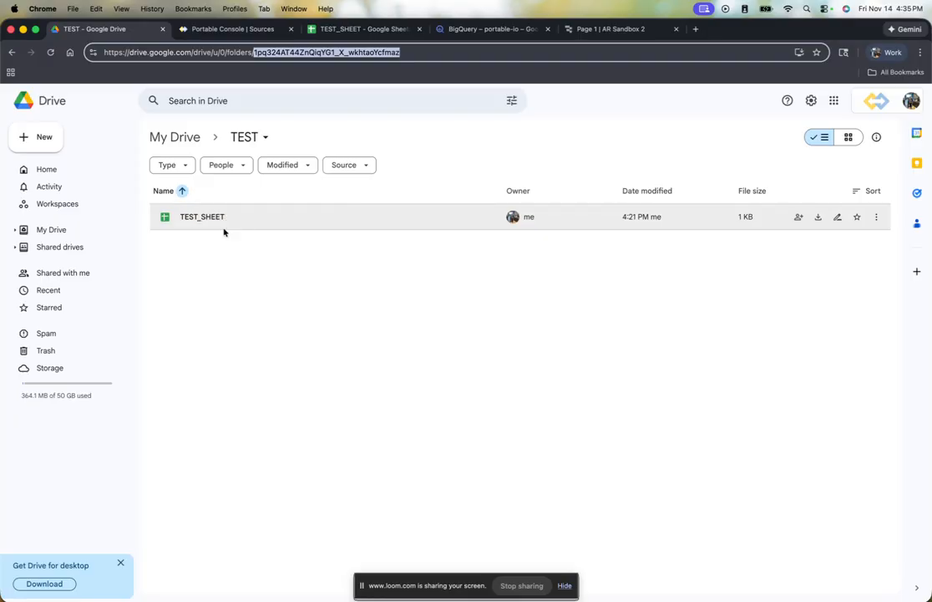
{"action": "left_click", "coordinate": [211, 34]}
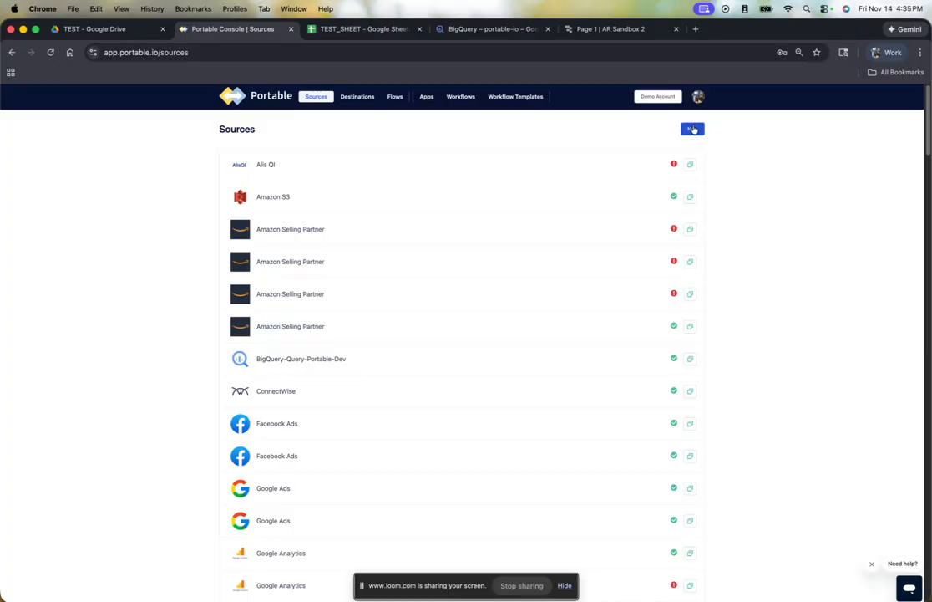
{"action": "scroll", "coordinate": [649, 298], "scroll_direction": "down", "scroll_amount": 5}
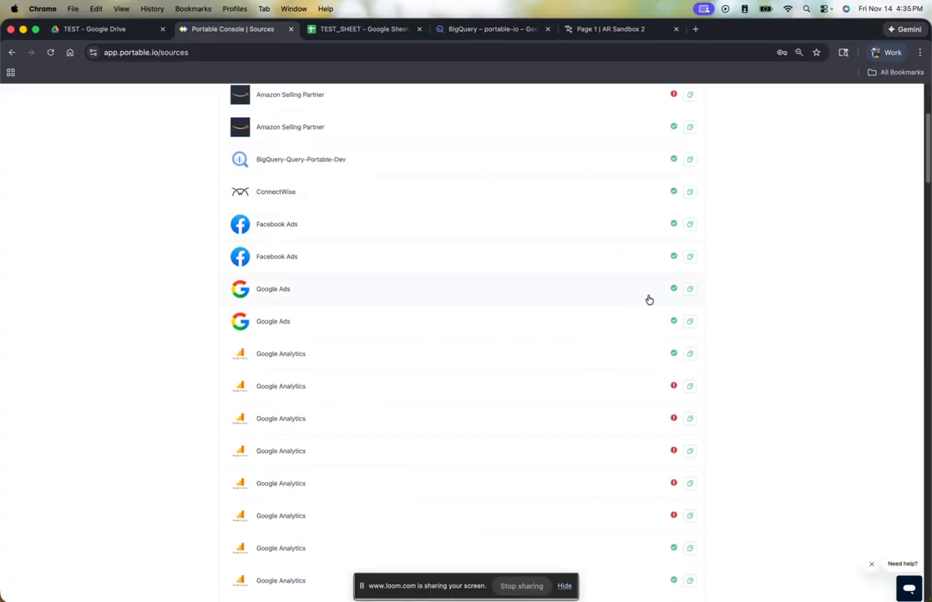
{"action": "scroll", "coordinate": [612, 296], "scroll_direction": "down", "scroll_amount": 5}
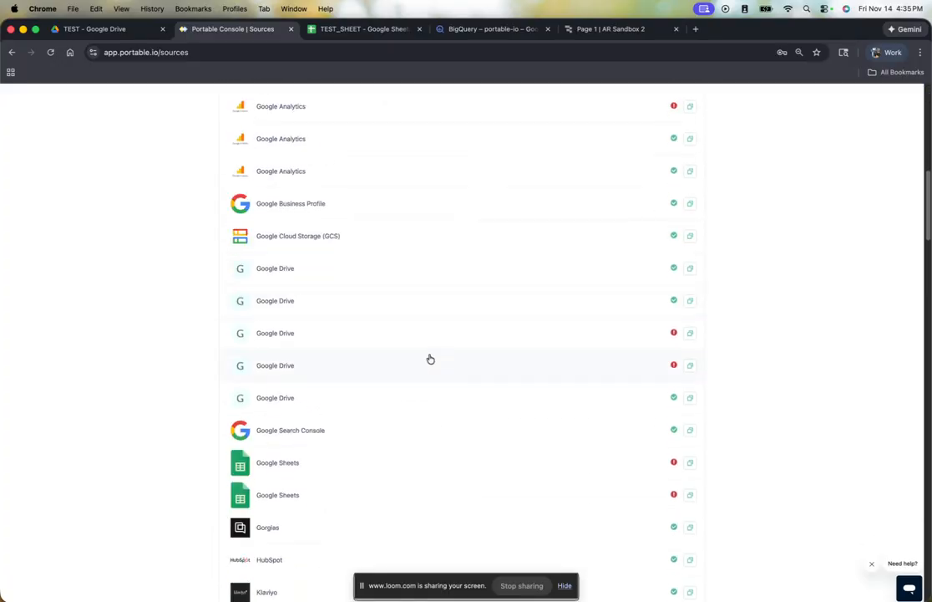
{"action": "left_click", "coordinate": [381, 275]}
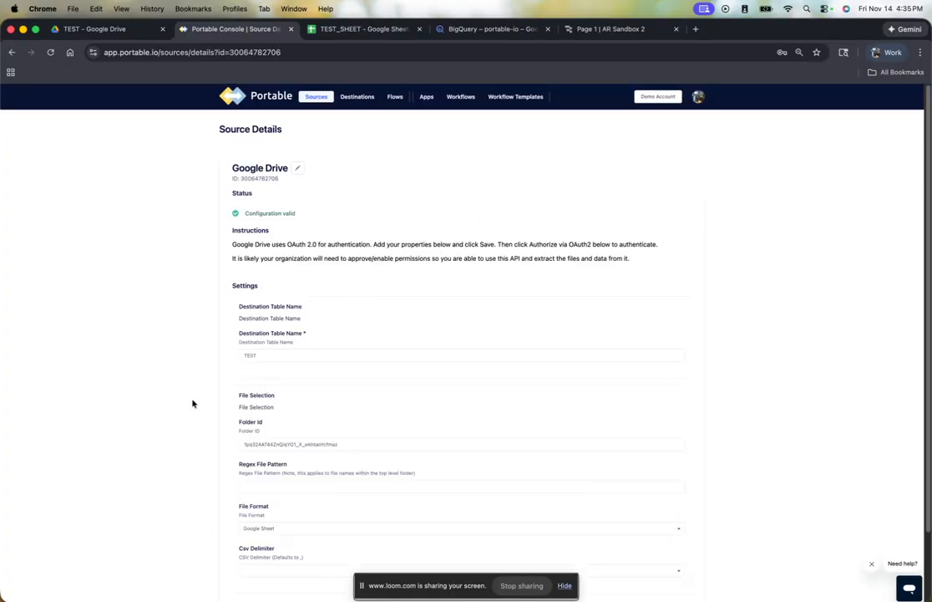
{"action": "triple_click", "coordinate": [299, 444]}
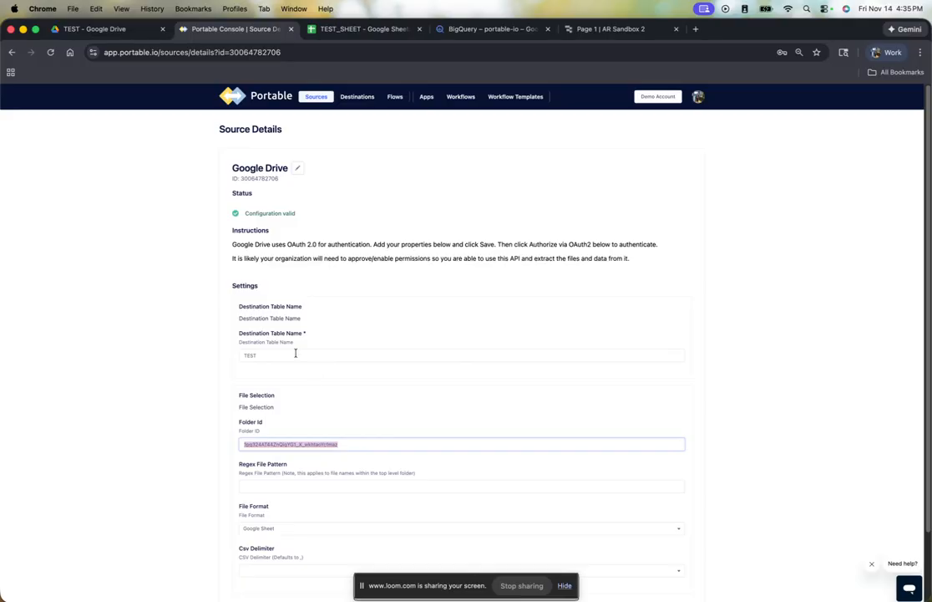
- Set the source's Destination Table Name to GOOGLE_DRIVE_TEST and save the source settings
{"action": "left_click", "coordinate": [267, 354]}
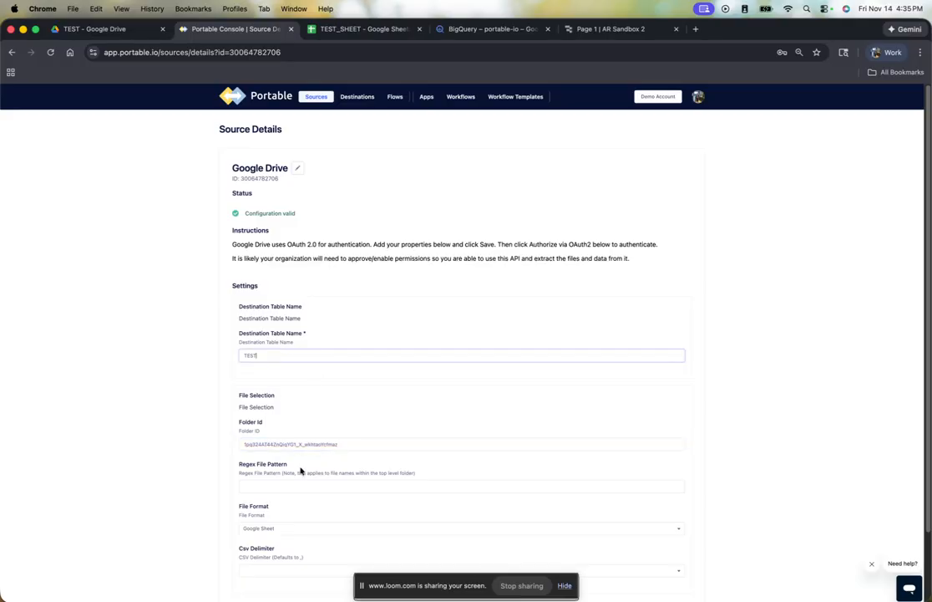
{"action": "double_click", "coordinate": [250, 355]}
{"action": "type", "text": "GOOGLE_DRIVE_"}
{"action": "scroll", "coordinate": [391, 462], "scroll_direction": "down", "scroll_amount": 1}
{"action": "scroll", "coordinate": [264, 456], "scroll_direction": "down", "scroll_amount": 3}
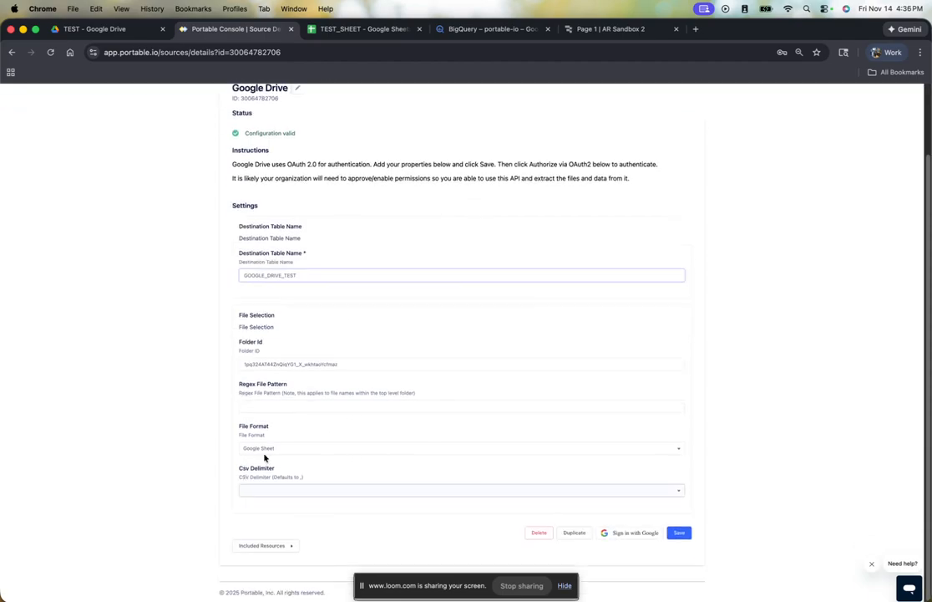
{"action": "left_click", "coordinate": [675, 536]}
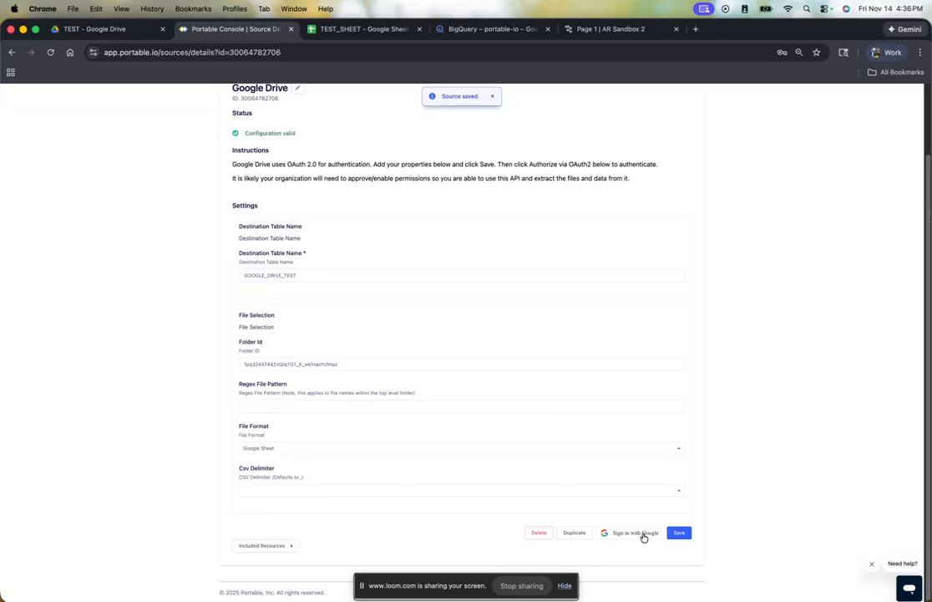
- Rename the Google Drive source to "Google Drive and Sheet TEST" and save the name
{"action": "scroll", "coordinate": [317, 198], "scroll_direction": "up", "scroll_amount": 2}
{"action": "left_click", "coordinate": [298, 168]}
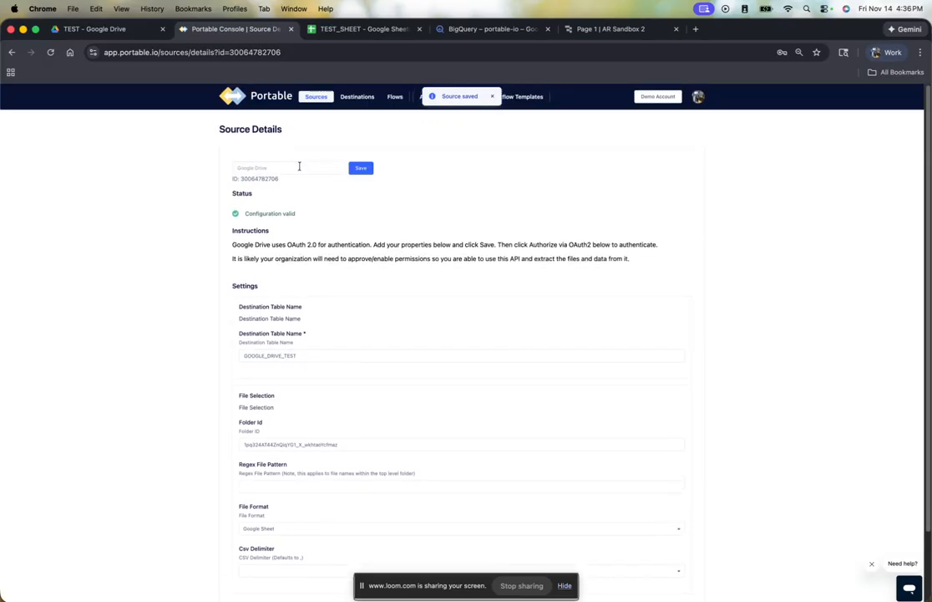
{"action": "type", "text": "GOogle"}
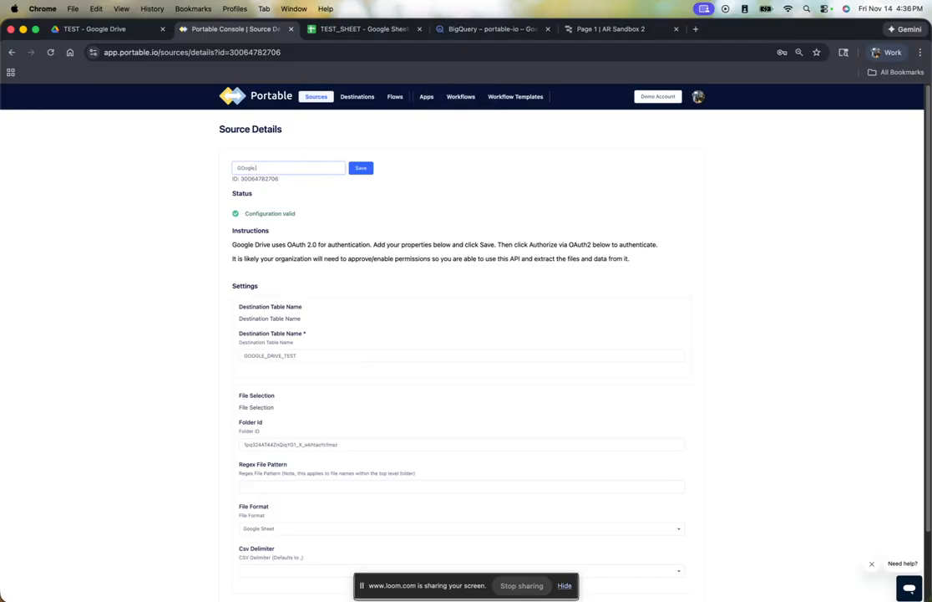
{"action": "key", "text": "BackSpace"}
{"action": "key", "text": "BackSpace"}
{"action": "key", "text": "BackSpace"}
{"action": "key", "text": "BackSpace"}
{"action": "key", "text": "BackSpace"}
{"action": "type", "text": "oo"}
{"action": "left_click", "coordinate": [358, 169]}
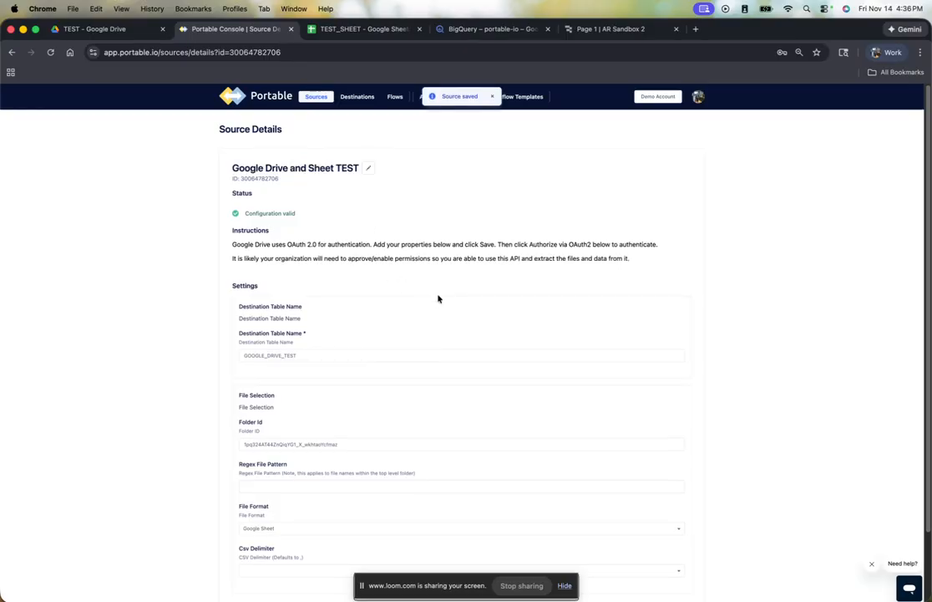
- Authorize the source with the portable.io Google account, allowing access to Google Drive files and Google Sheets spreadsheets
{"action": "scroll", "coordinate": [610, 472], "scroll_direction": "down", "scroll_amount": 2}
{"action": "left_click", "coordinate": [633, 532]}
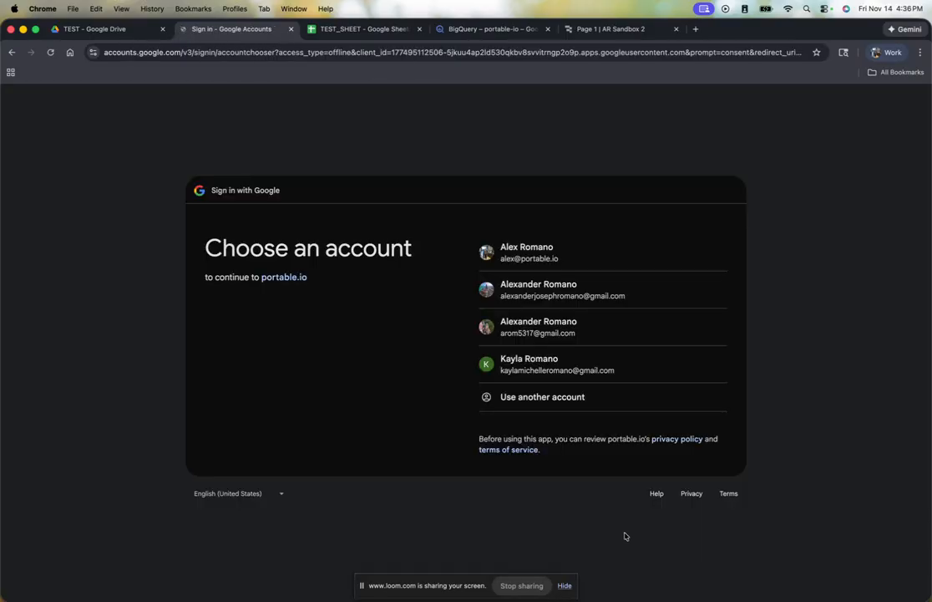
{"action": "left_click", "coordinate": [531, 248]}
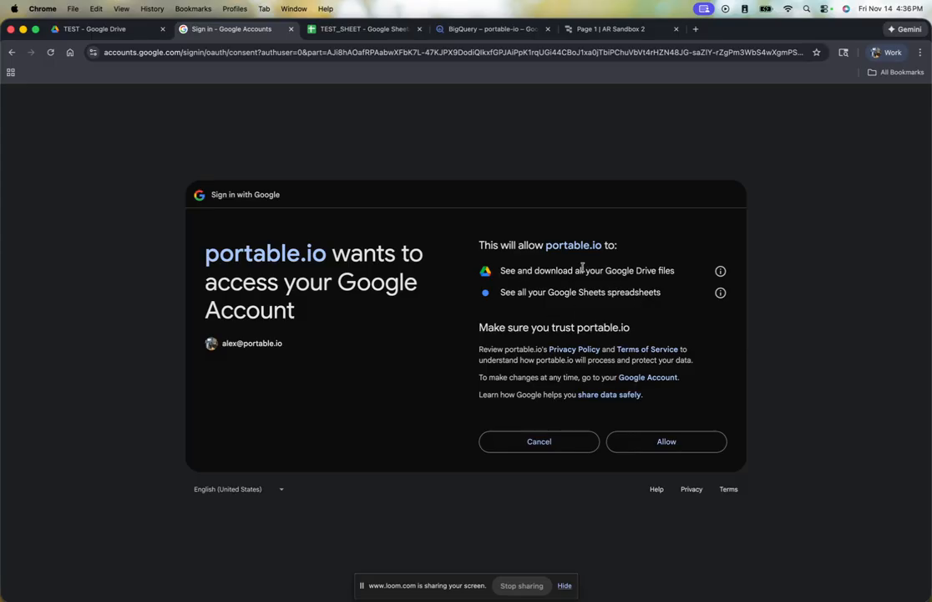
{"action": "left_click", "coordinate": [662, 440]}
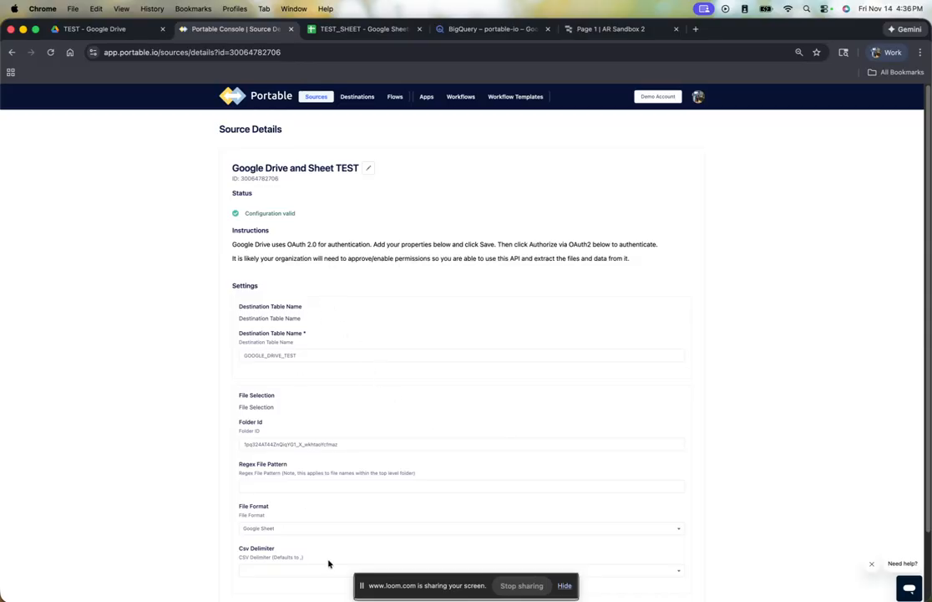
- Start a new data flow with "Google Drive and Sheet TEST" as the source and BigQuery as the destination
{"action": "double_click", "coordinate": [276, 355]}
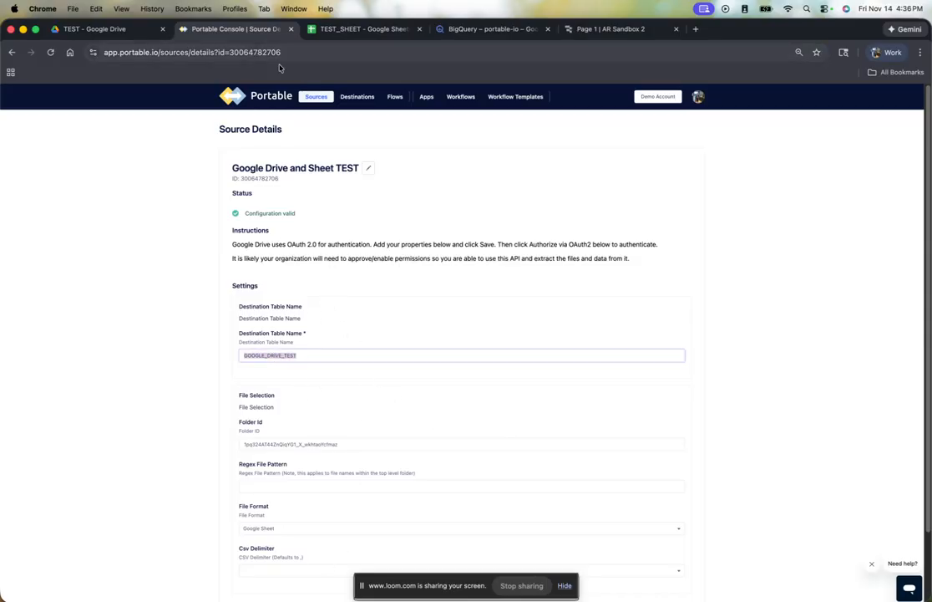
{"action": "left_click", "coordinate": [395, 97]}
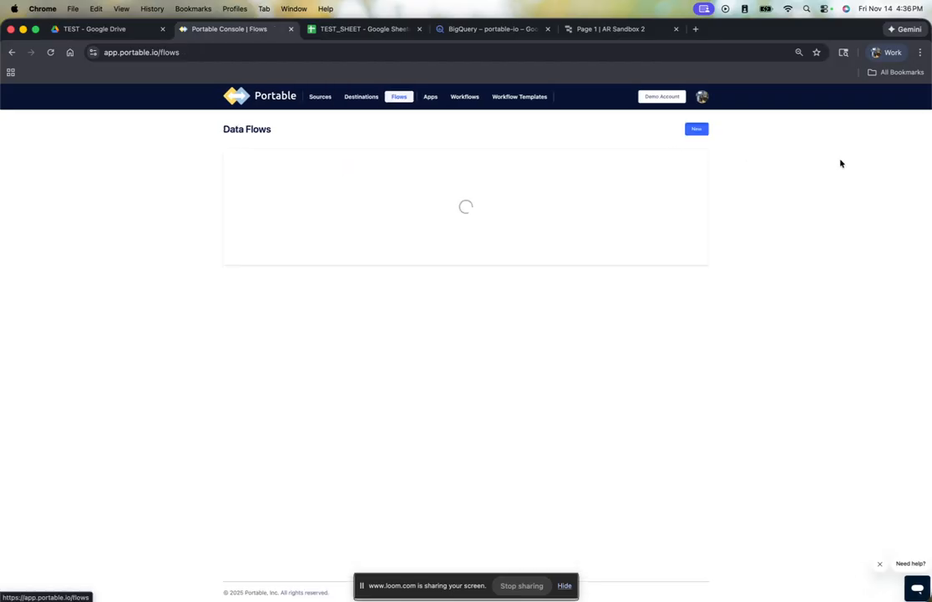
{"action": "left_click", "coordinate": [698, 130]}
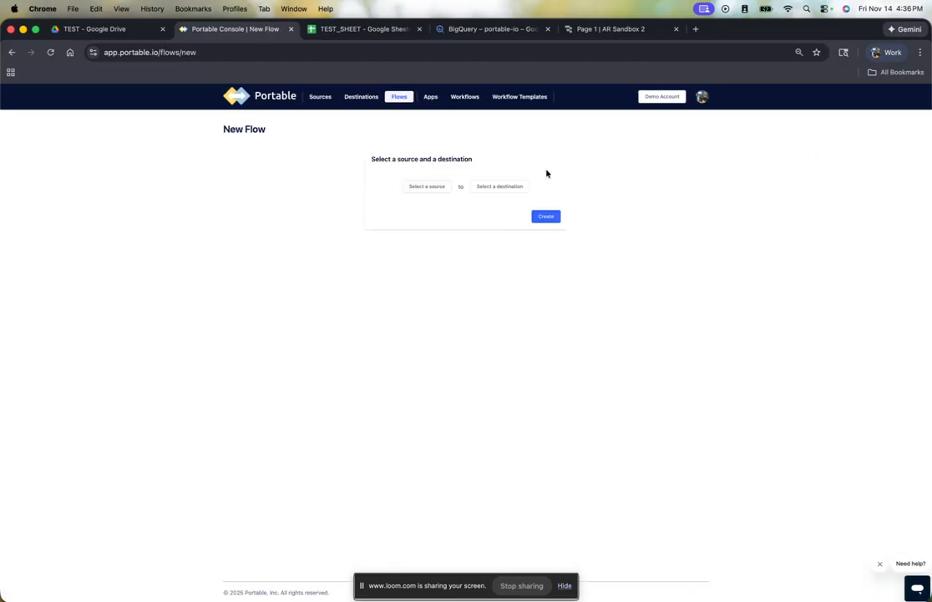
{"action": "left_click", "coordinate": [411, 188]}
{"action": "left_click", "coordinate": [439, 247]}
{"action": "left_click", "coordinate": [502, 187]}
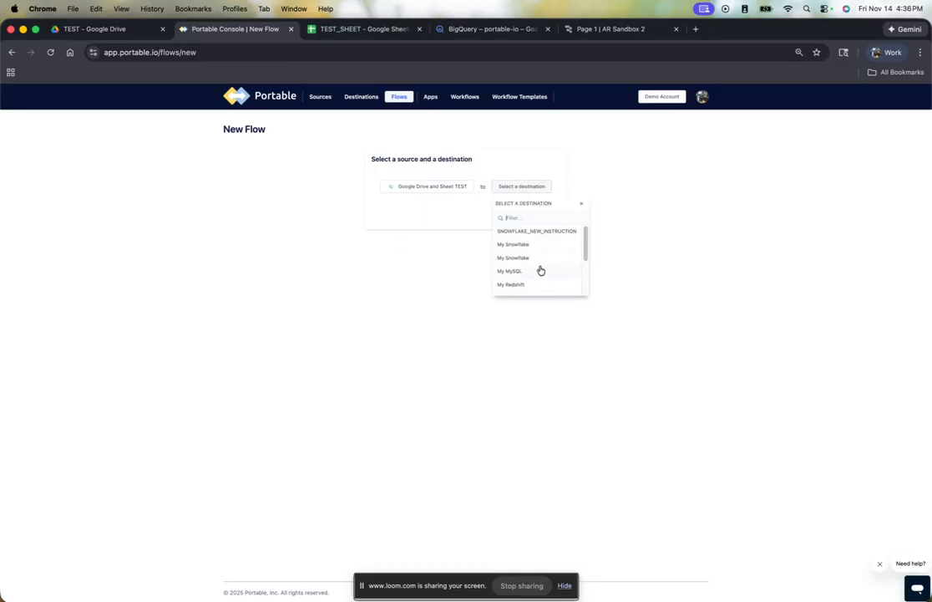
{"action": "type", "text": "big"}
{"action": "left_click", "coordinate": [525, 233]}
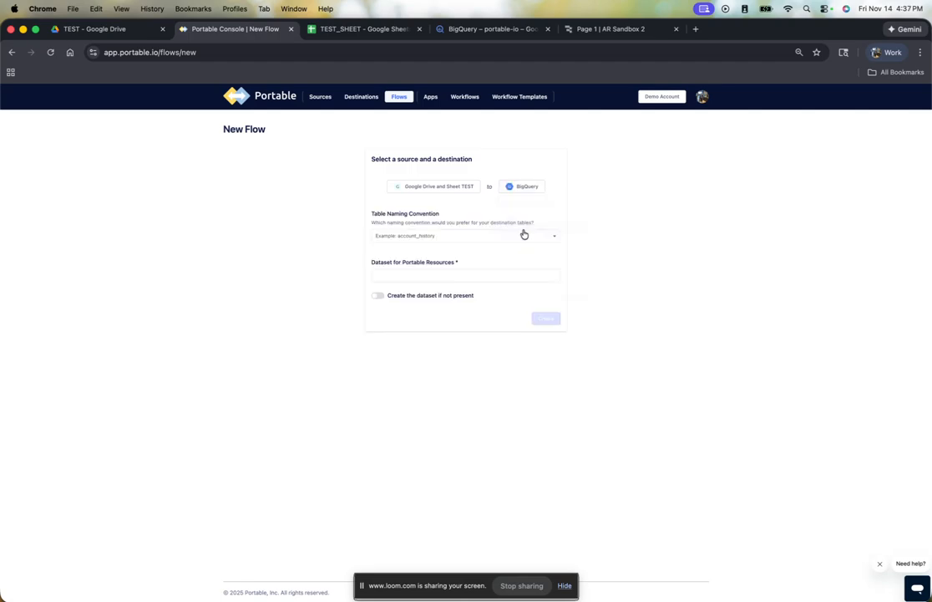
- Set the flow's dataset to GOOGLE_DRIVE_EXAMPLE, enable creating the dataset if not present, and create the flow
{"action": "left_click", "coordinate": [491, 274]}
{"action": "left_click", "coordinate": [376, 297]}
{"action": "left_click", "coordinate": [439, 275]}
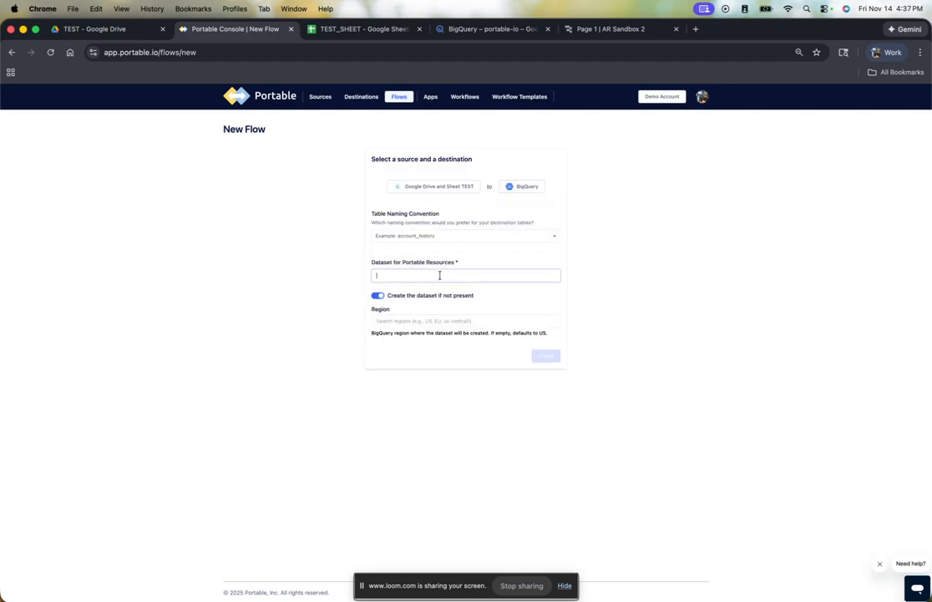
{"action": "type", "text": "GOOGLE_DRIVE_EXAMPLE"}
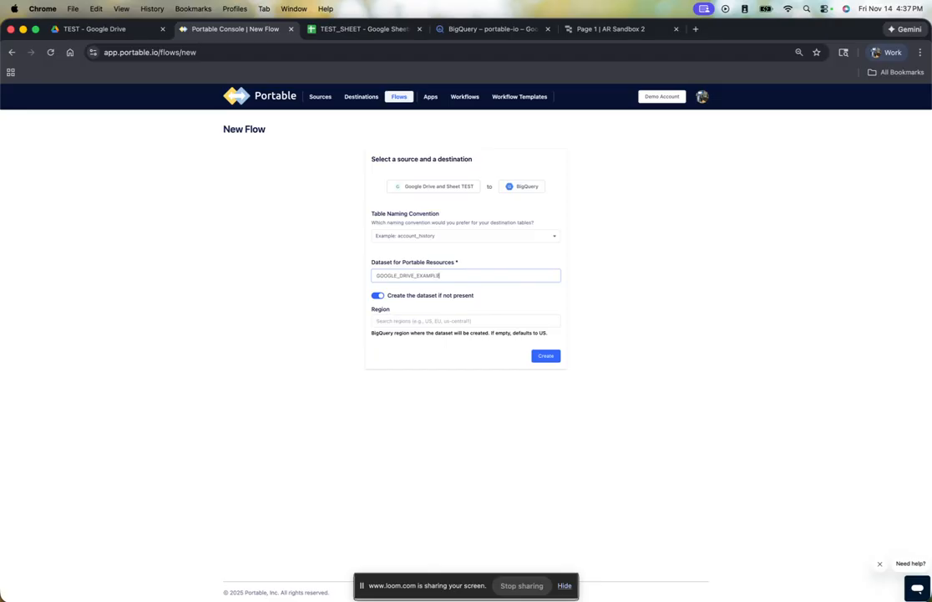
{"action": "left_click", "coordinate": [543, 357]}
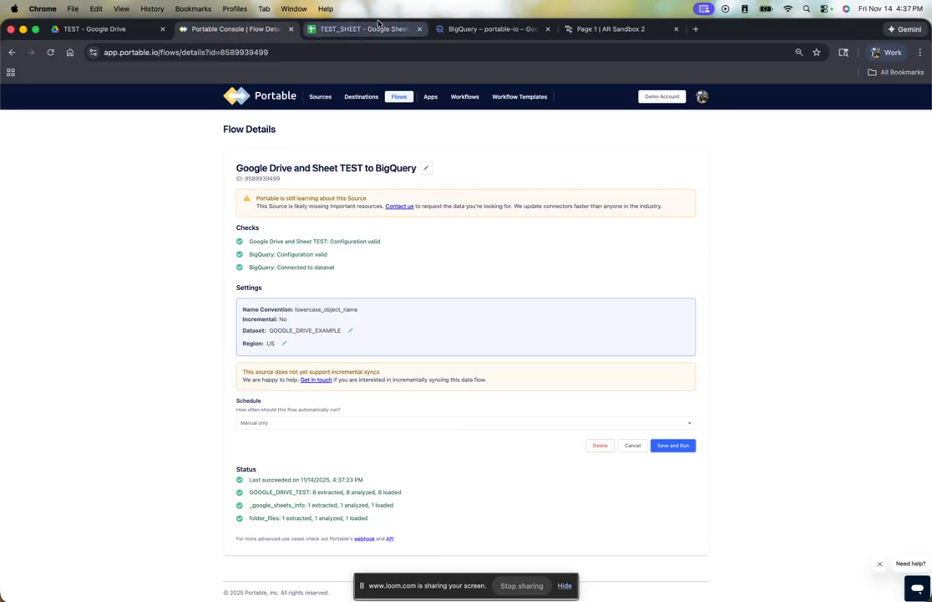
- Switch to BigQuery, expand the GOOGLE_TEST_EXMAPLE dataset and look through its _google_sheets_info, folder_files and google_test tables
{"action": "left_click", "coordinate": [453, 29]}
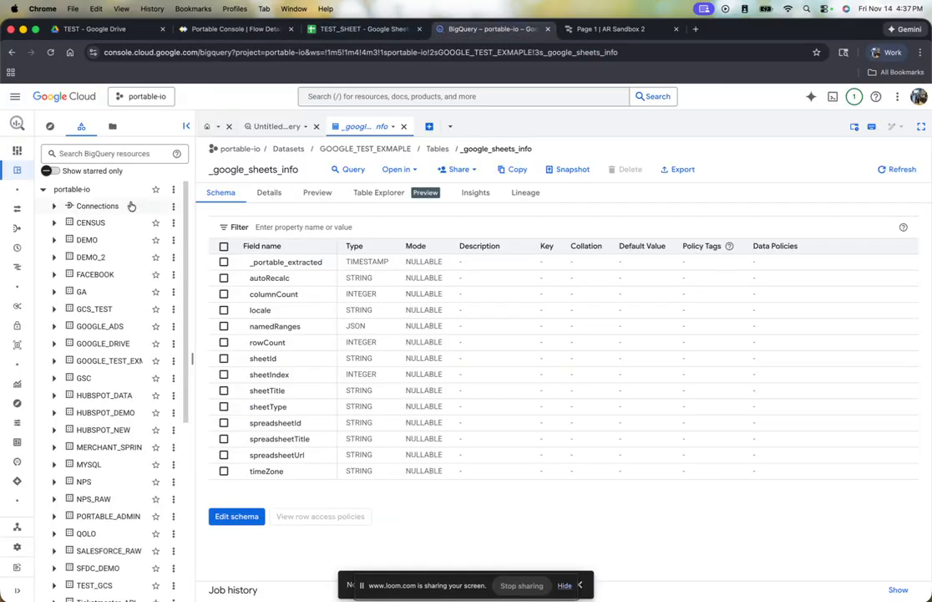
{"action": "left_click", "coordinate": [55, 361]}
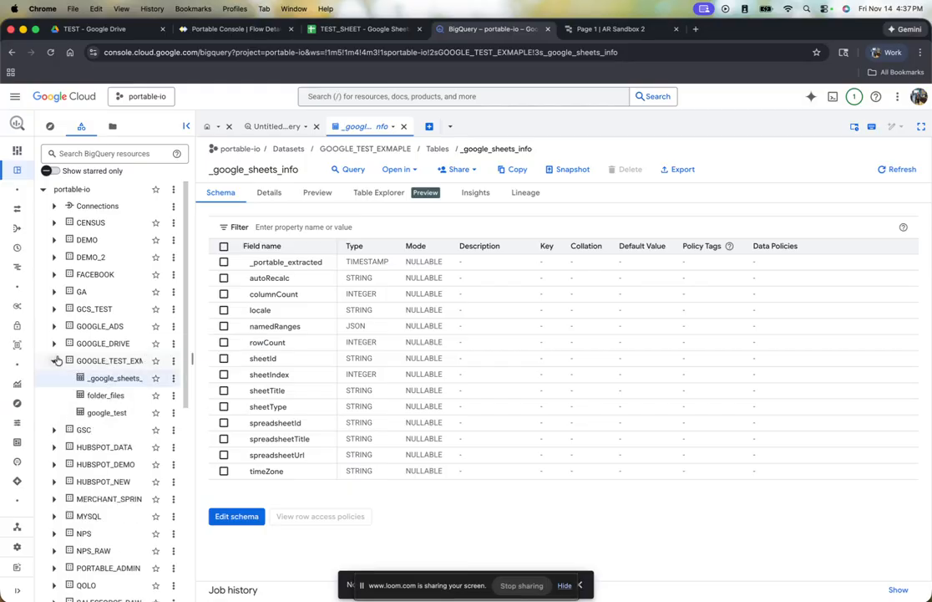
{"action": "left_click", "coordinate": [110, 398]}
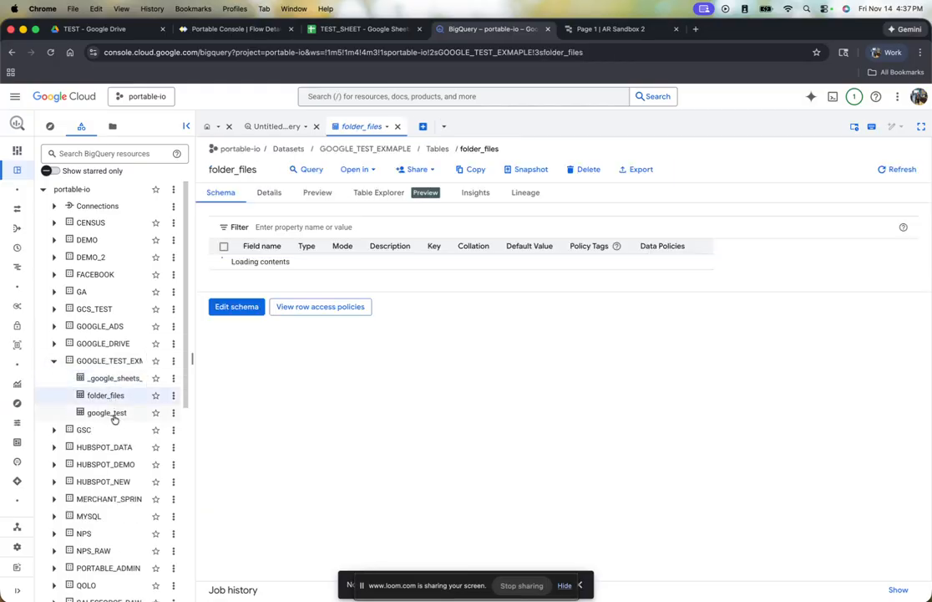
{"action": "left_click", "coordinate": [113, 413]}
{"action": "left_click", "coordinate": [107, 398]}
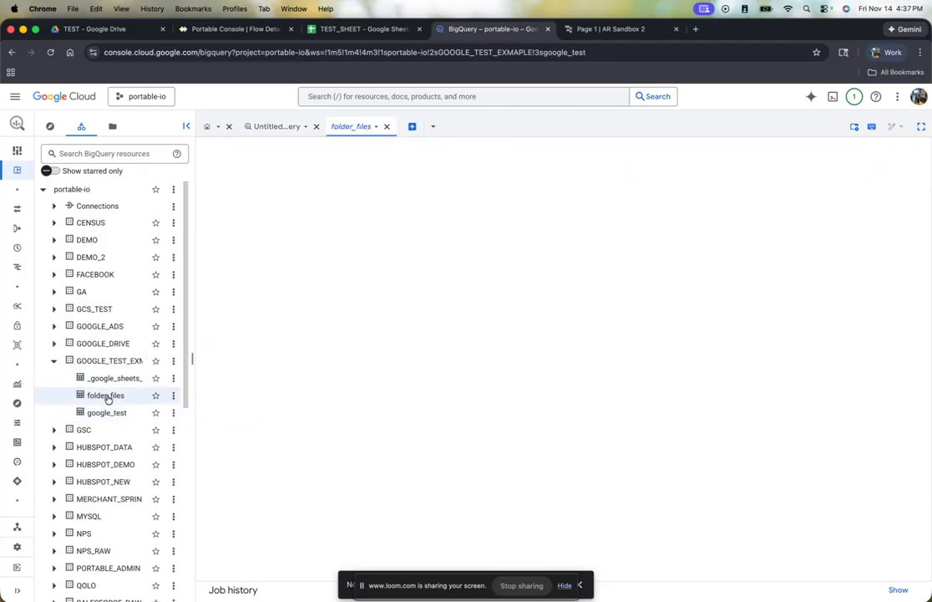
{"action": "left_click", "coordinate": [115, 379]}
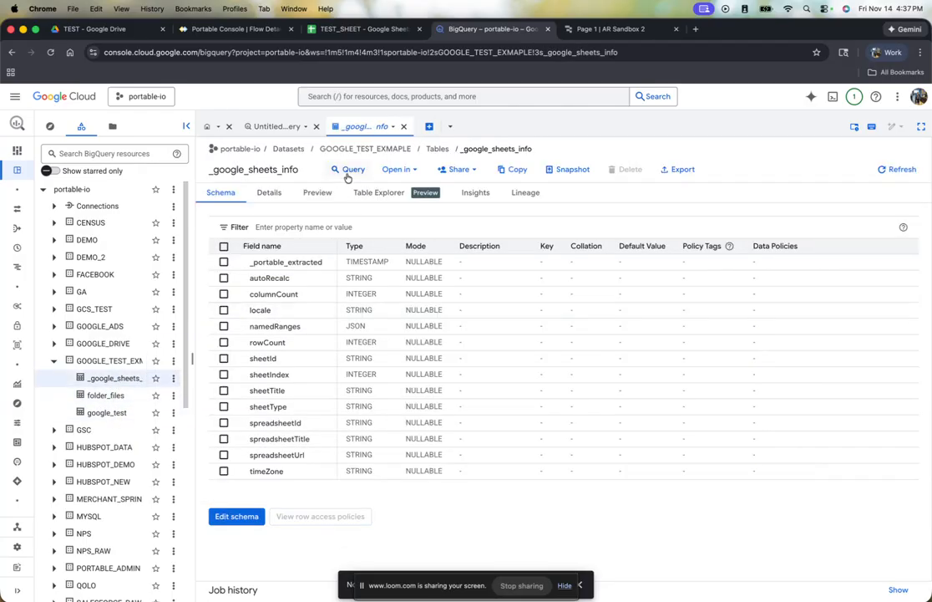
- Preview the rows of the _google_sheets_info, folder_files and google_test tables, and view the synced data in the Retool app AR Sandbox 2
{"action": "left_click", "coordinate": [318, 192]}
{"action": "left_click", "coordinate": [109, 395]}
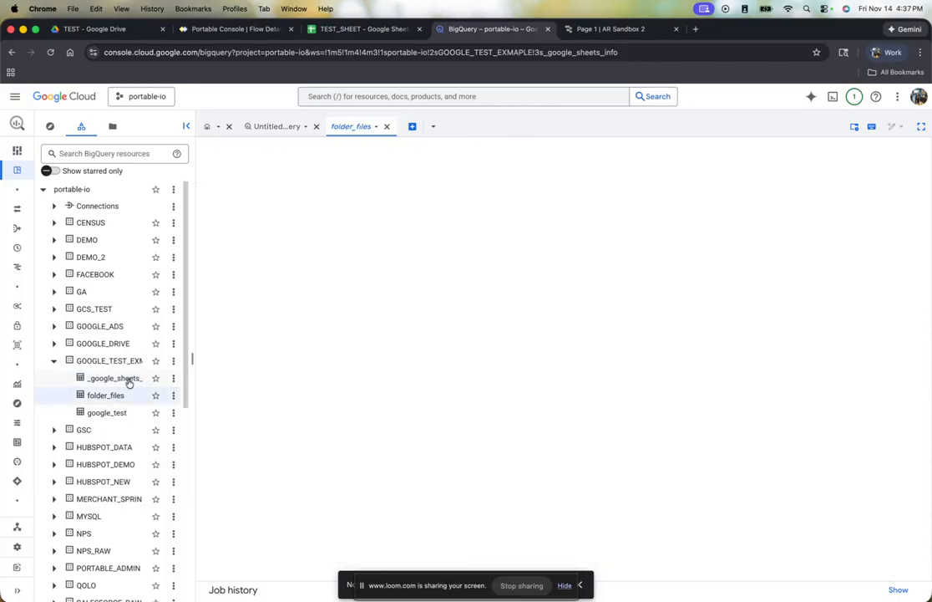
{"action": "left_click", "coordinate": [318, 192]}
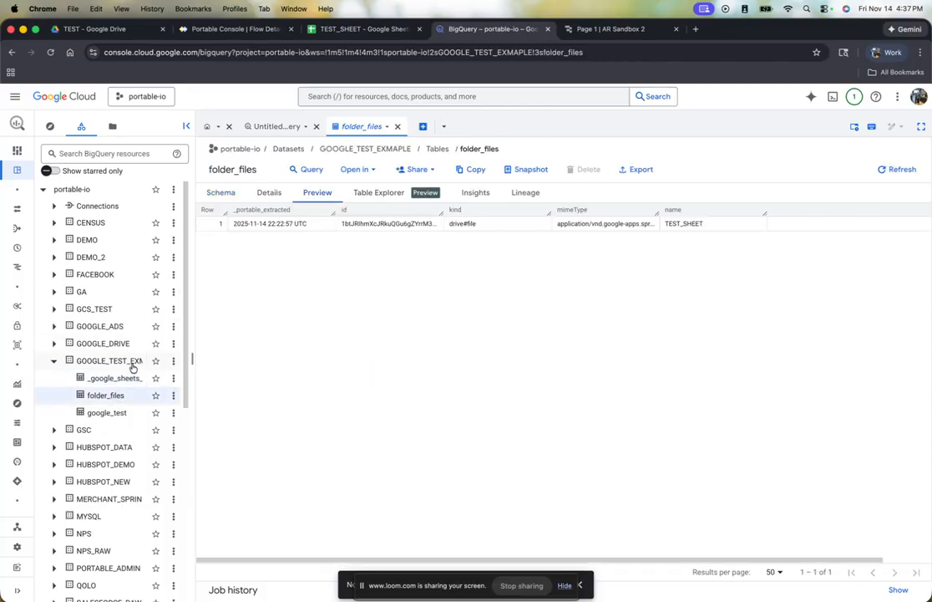
{"action": "left_click", "coordinate": [119, 412]}
{"action": "left_click", "coordinate": [334, 194]}
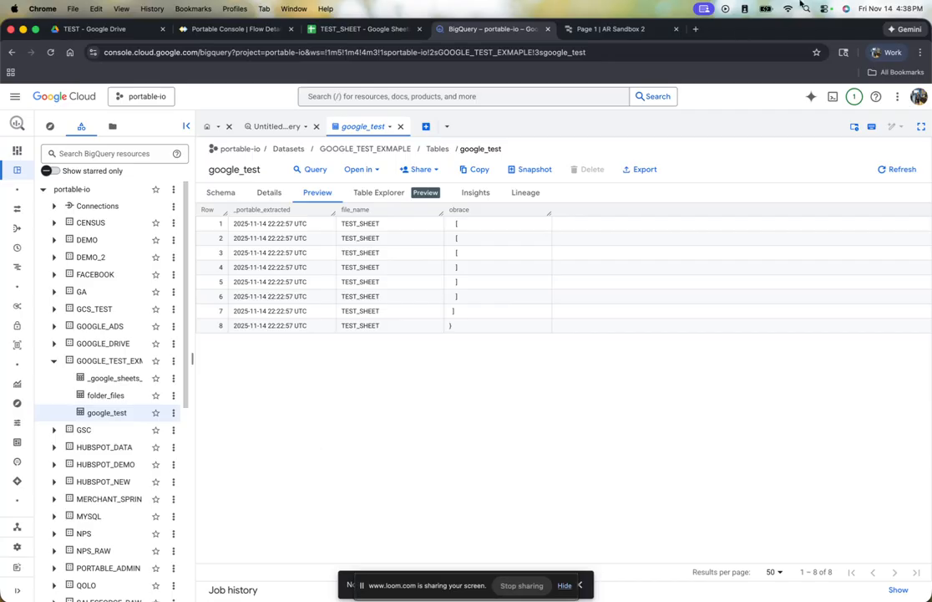
{"action": "left_click", "coordinate": [585, 28]}
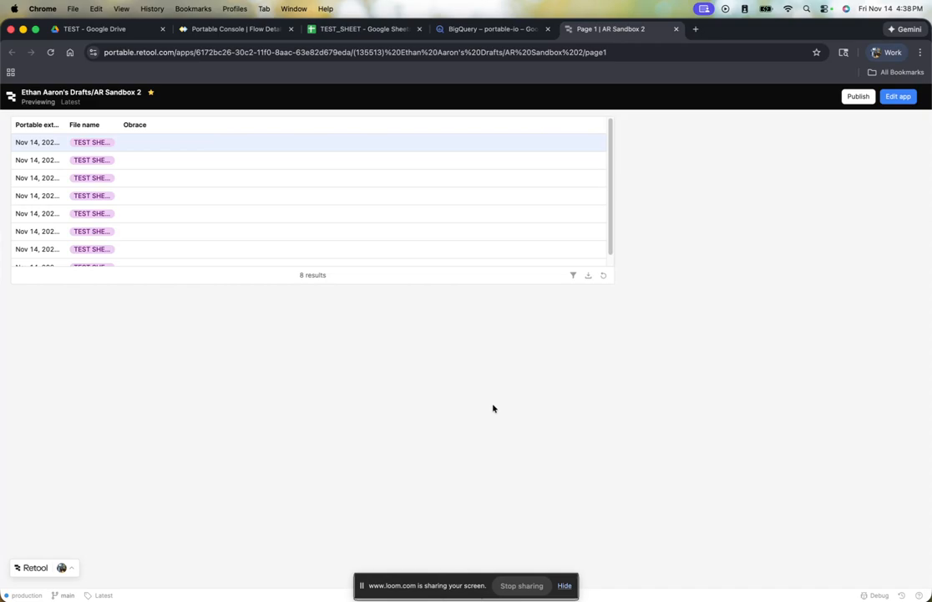
- Return to Portable and add a new Google Analytics source, filtering the connectors by "Goog"
{"action": "left_click", "coordinate": [203, 34]}
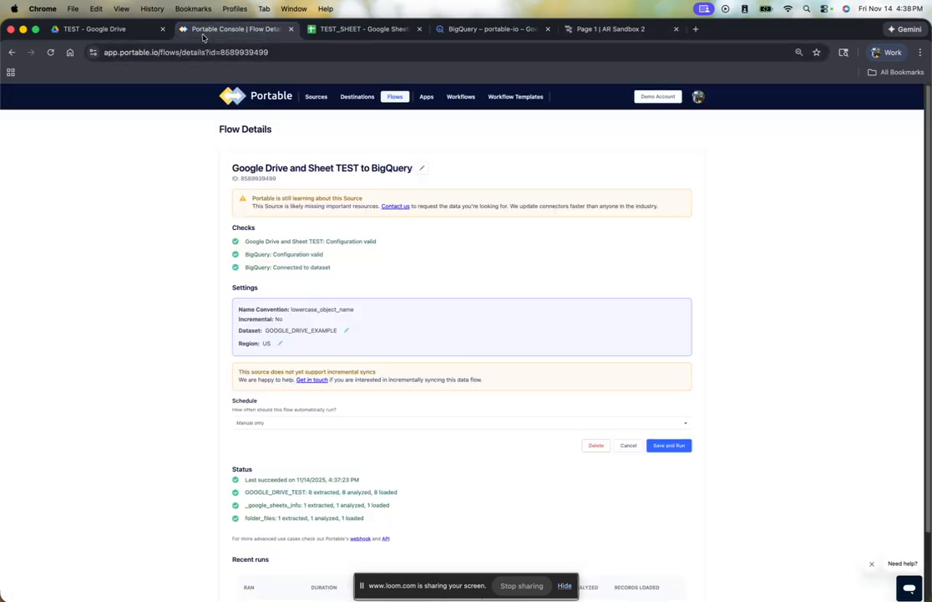
{"action": "left_click", "coordinate": [317, 97]}
{"action": "left_click", "coordinate": [692, 127]}
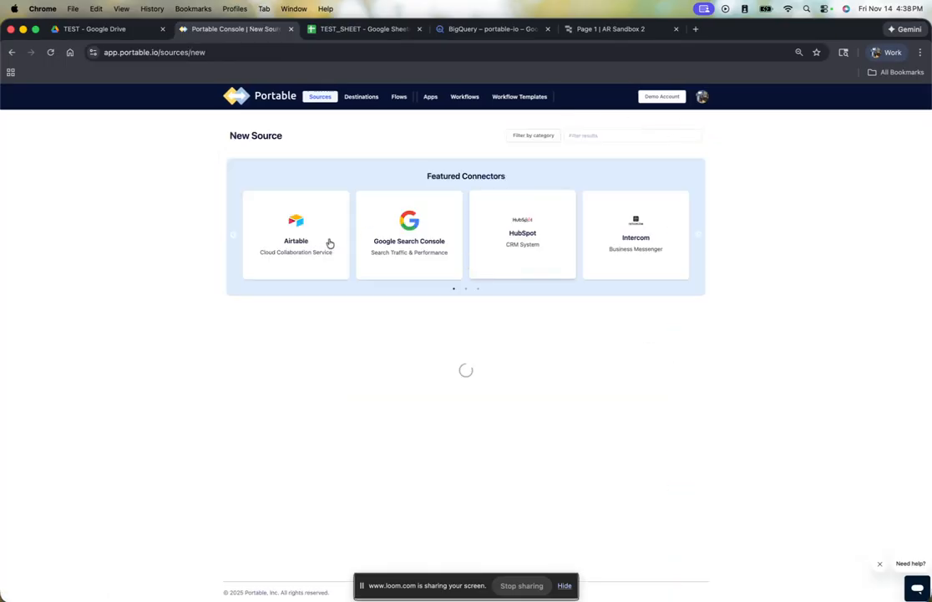
{"action": "left_click", "coordinate": [584, 135]}
{"action": "type", "text": "Google"}
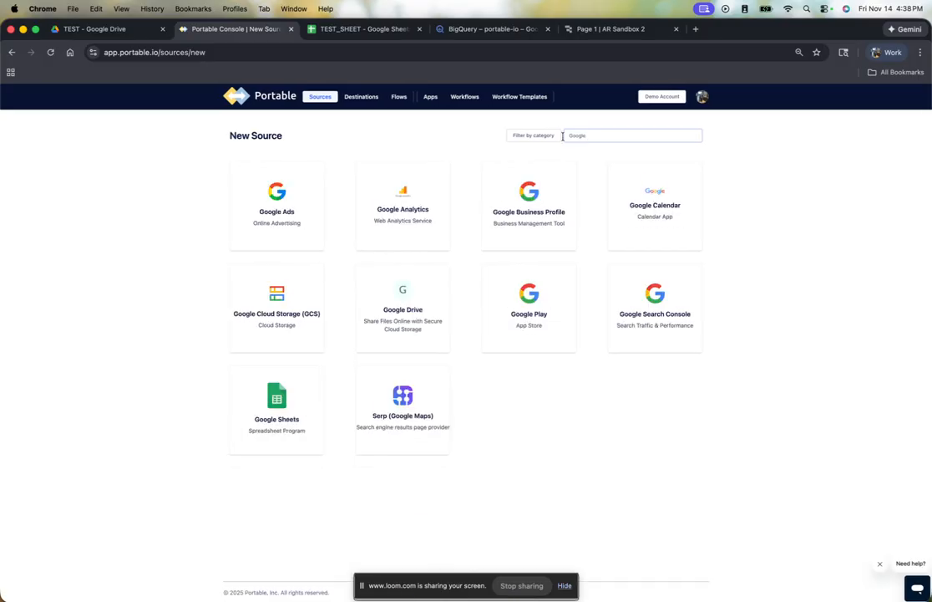
{"action": "left_click", "coordinate": [411, 227]}
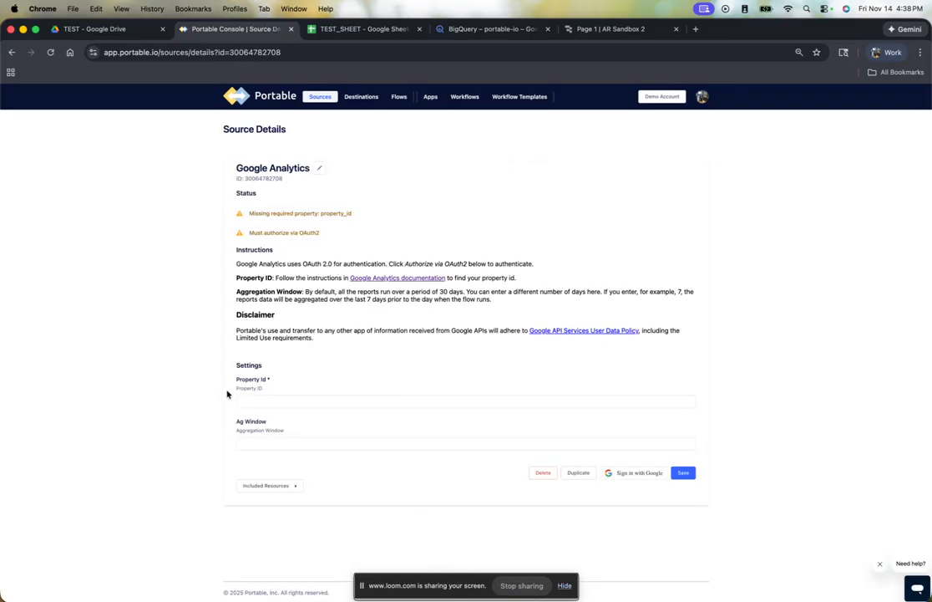
- Authorize the Google Analytics source with the portable.io Google account, allowing access to view and download Analytics data
{"action": "left_click", "coordinate": [641, 472]}
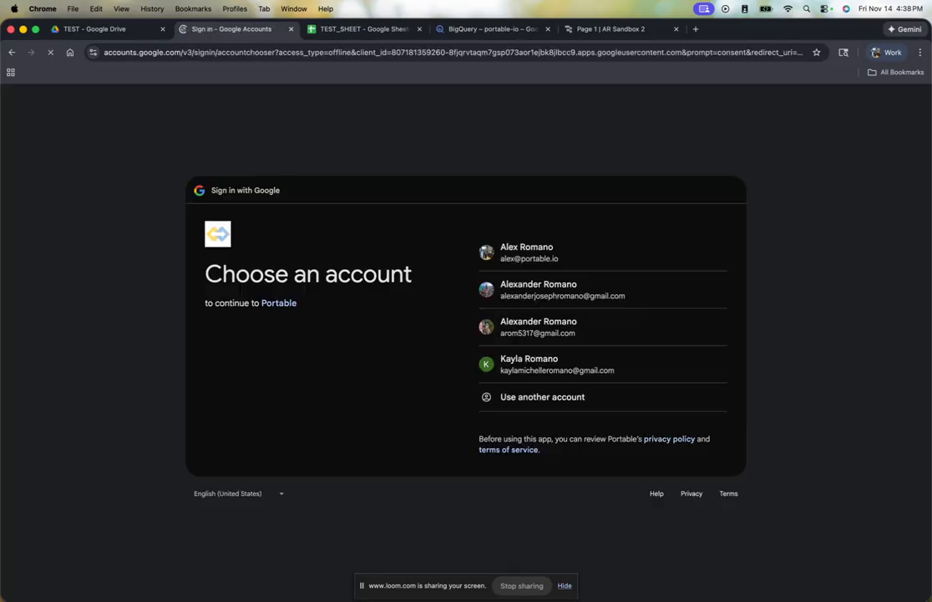
{"action": "left_click", "coordinate": [503, 260]}
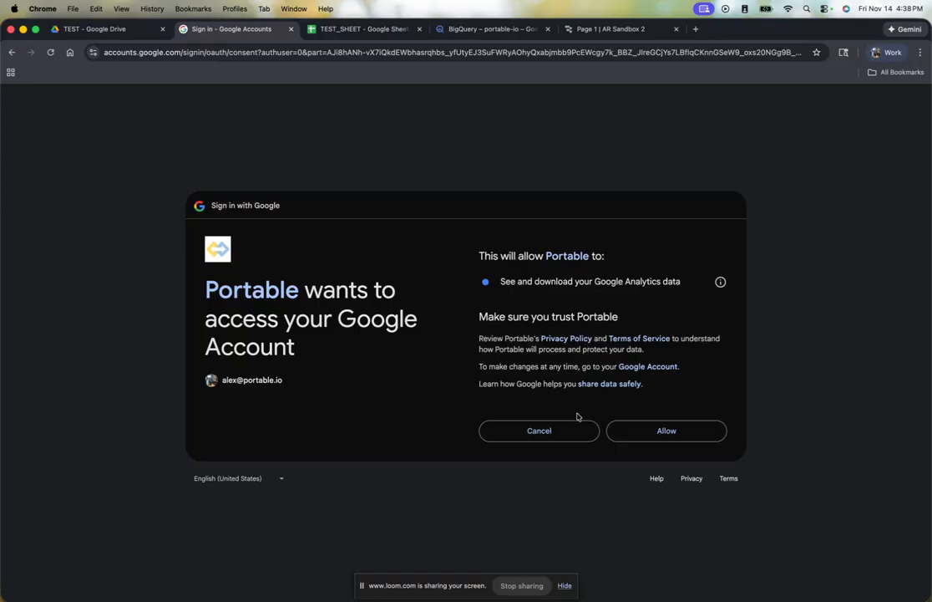
{"action": "left_click", "coordinate": [636, 443]}
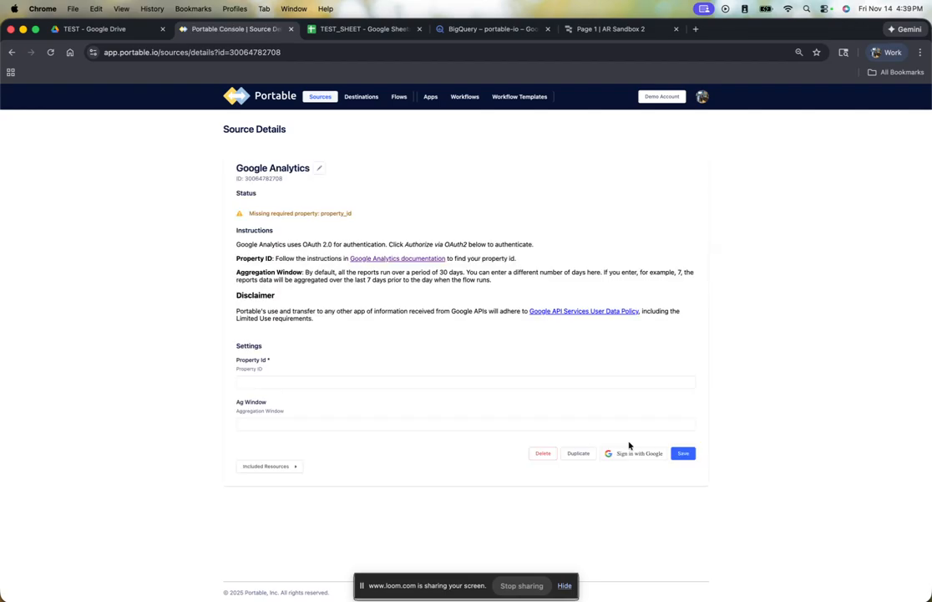